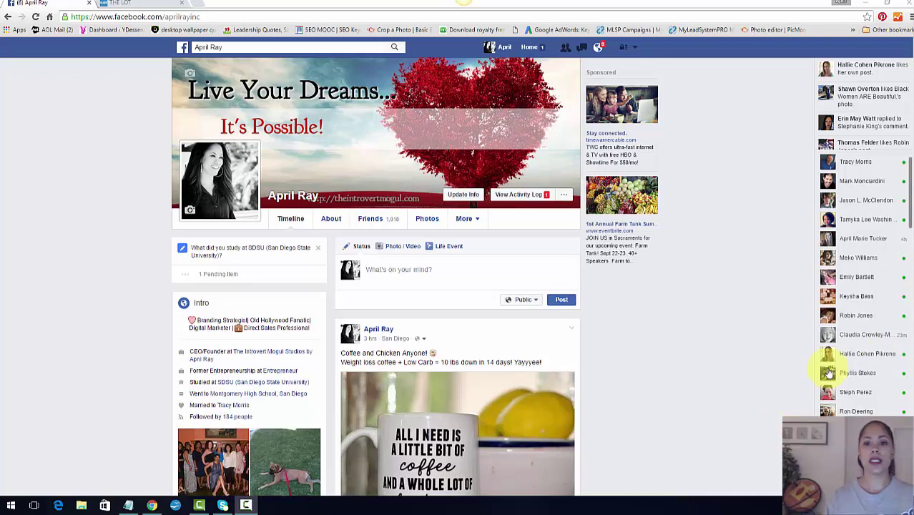
# Go to the News Feed and open the full friend lists page from the sidebar's Friends section
pyautogui.click(531, 48)
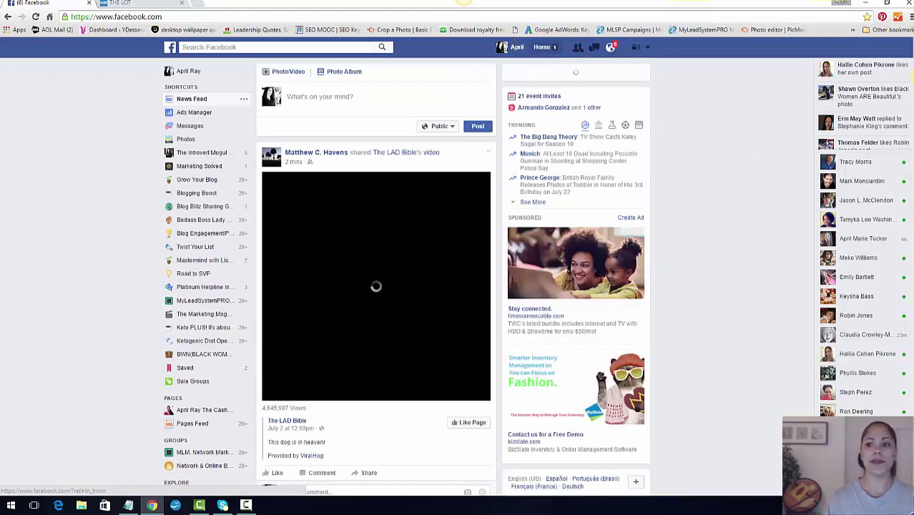
pyautogui.scroll(-1, 376, 272)
pyautogui.scroll(-3, 376, 272)
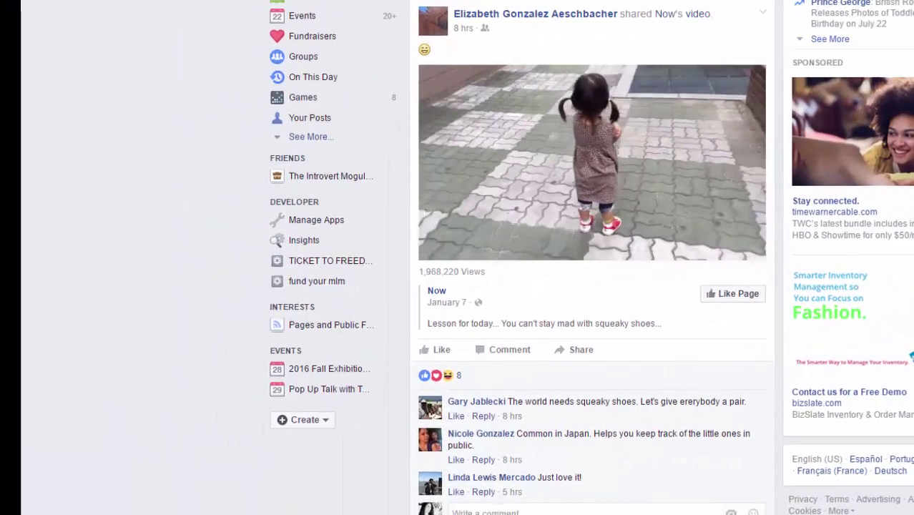
pyautogui.scroll(-3, 590, 286)
pyautogui.scroll(5, 591, 286)
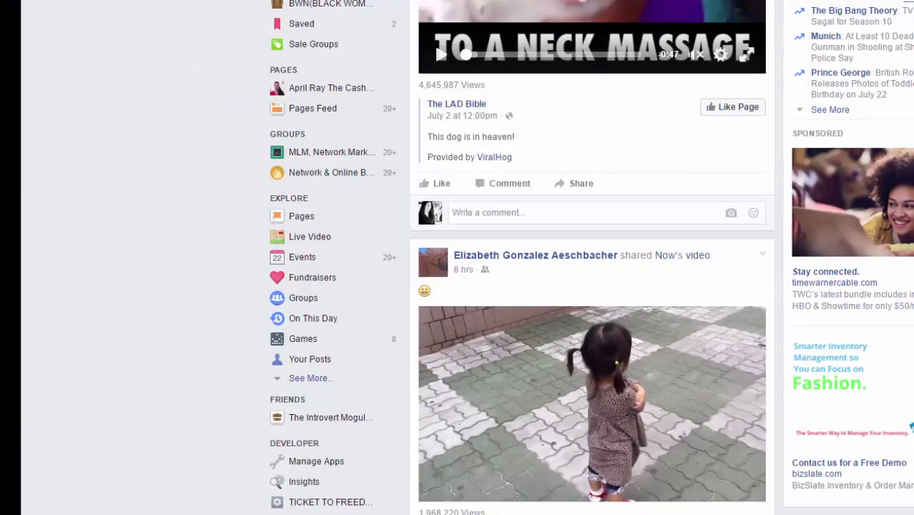
pyautogui.scroll(-4, 591, 286)
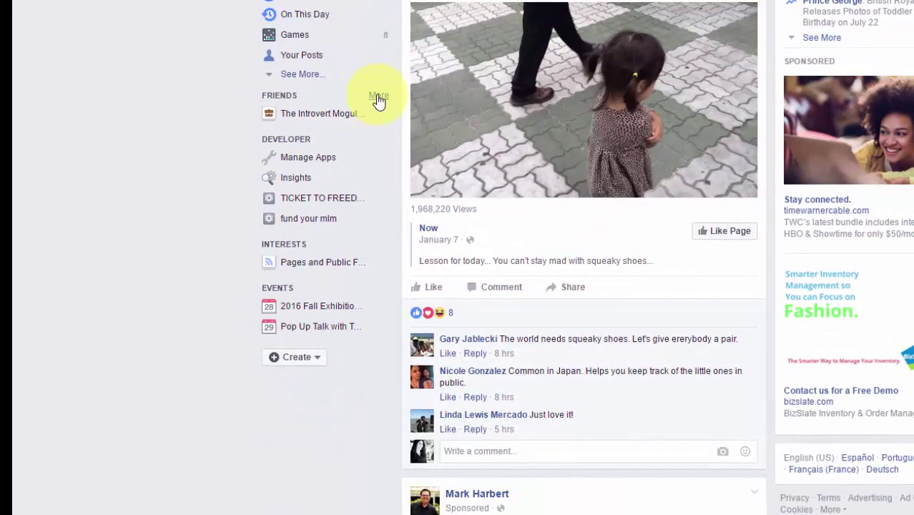
pyautogui.click(379, 98)
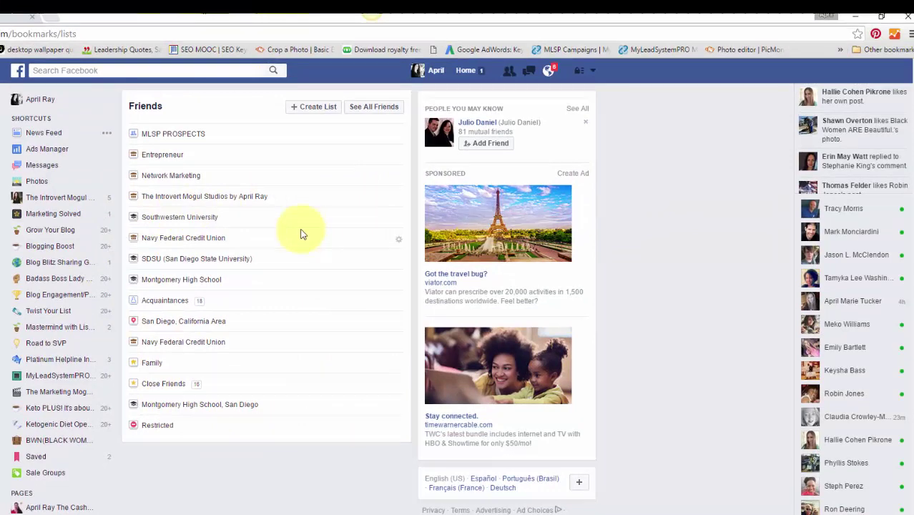
# Start a new friend list, then cancel the Create New List dialog without creating one
pyautogui.click(305, 106)
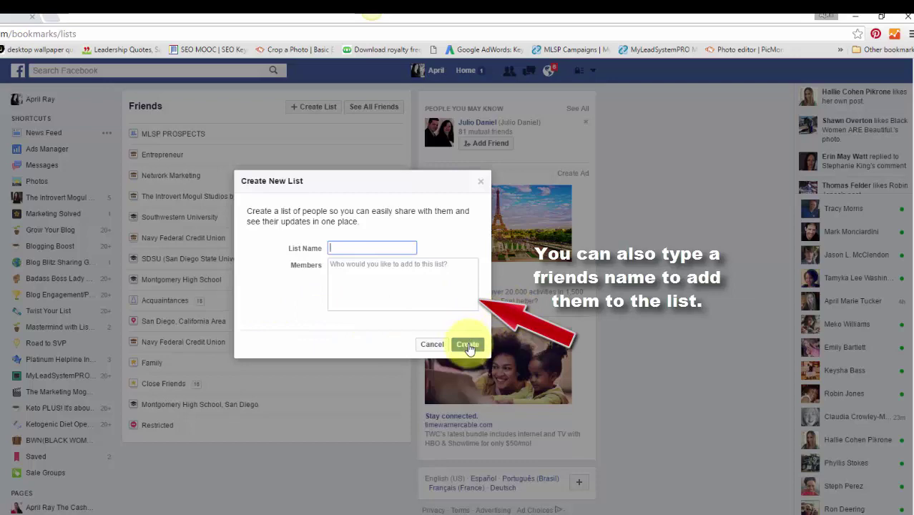
pyautogui.click(424, 344)
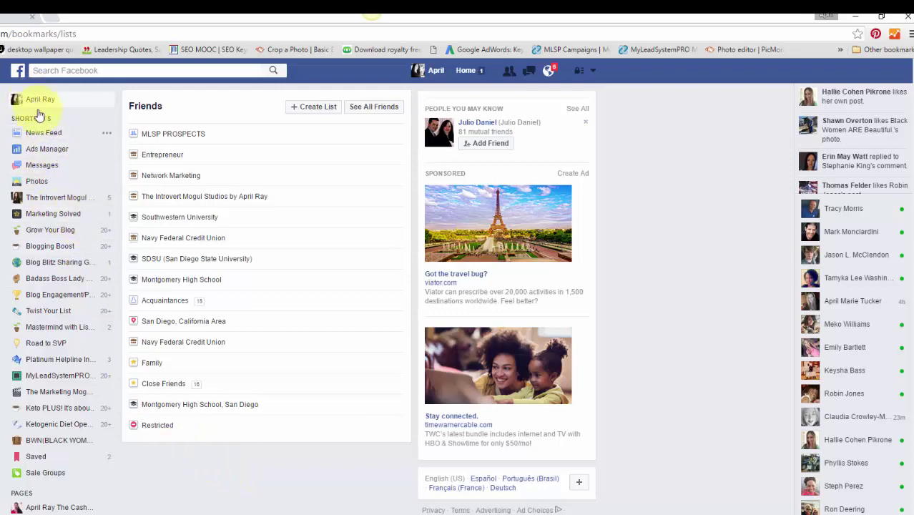
# On the Introvert Mogul Studios page, view the video post's reactions and open one reactor's profile
pyautogui.click(57, 202)
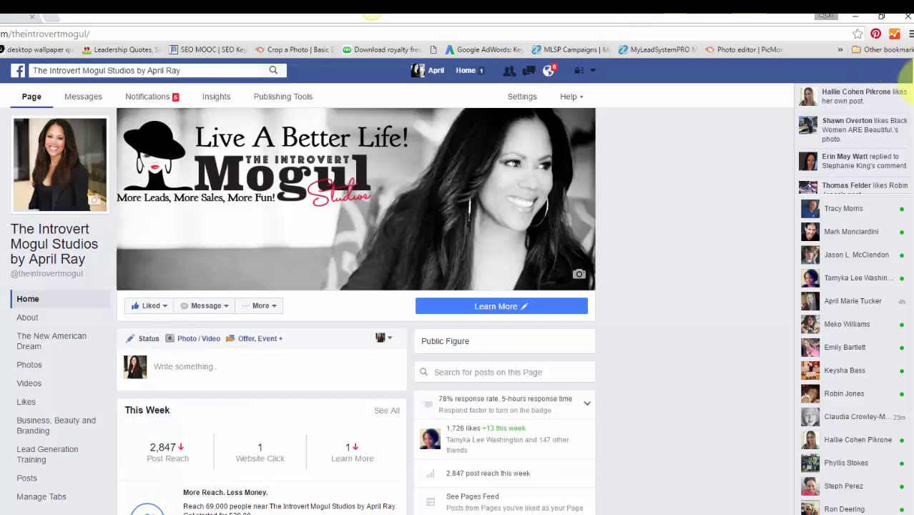
pyautogui.scroll(-2, 903, 122)
pyautogui.scroll(-7, 902, 121)
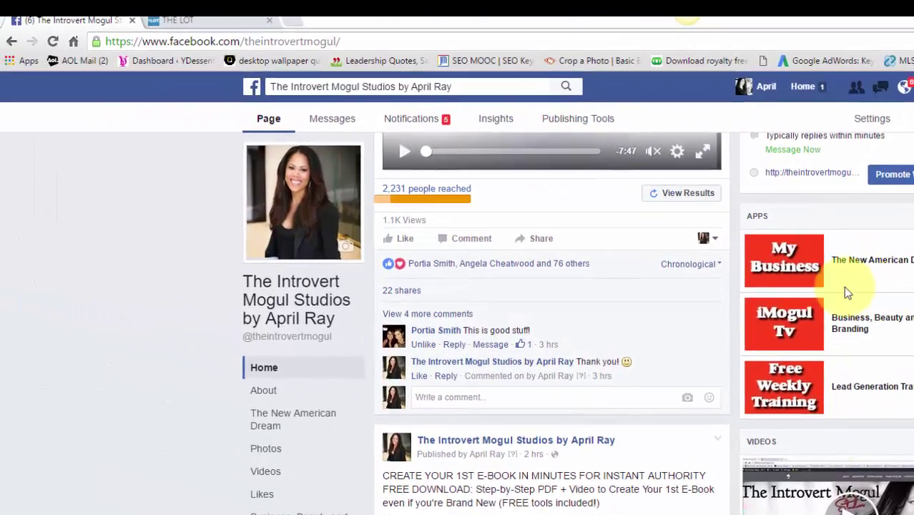
pyautogui.click(484, 266)
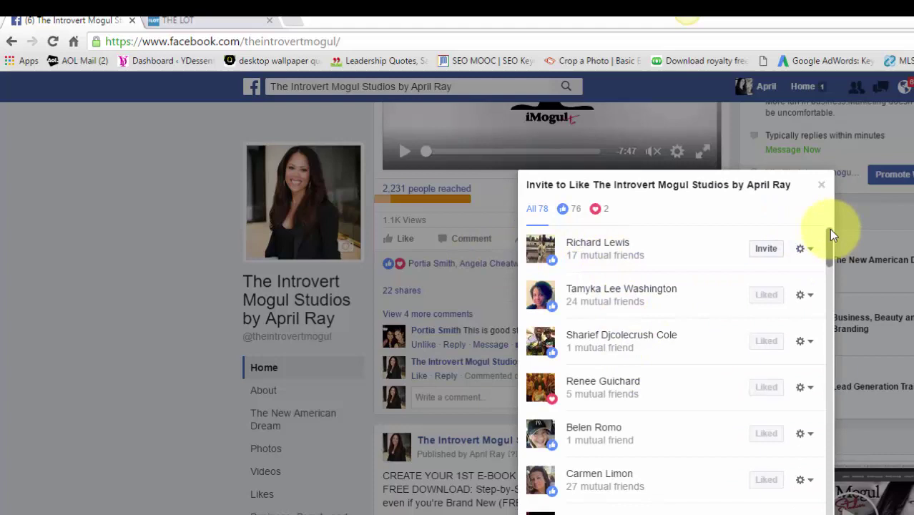
pyautogui.moveTo(829, 238); pyautogui.dragTo(831, 272)
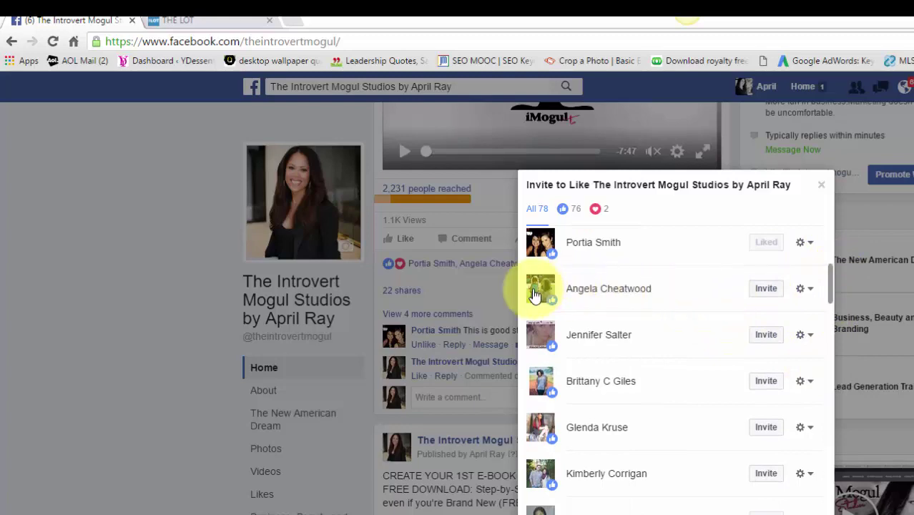
pyautogui.moveTo(539, 295)
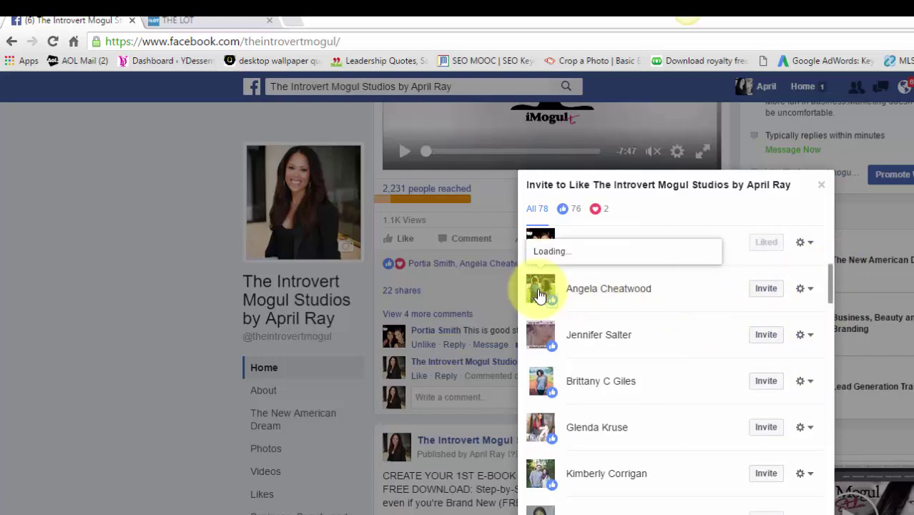
pyautogui.click(538, 295)
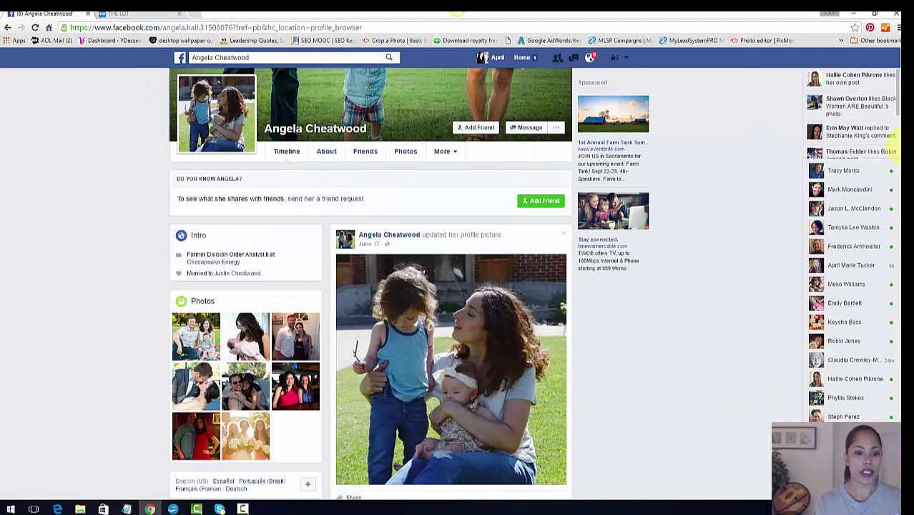
# Send the prospect a friend request from her profile
pyautogui.scroll(1, 896, 140)
pyautogui.scroll(-3, 894, 136)
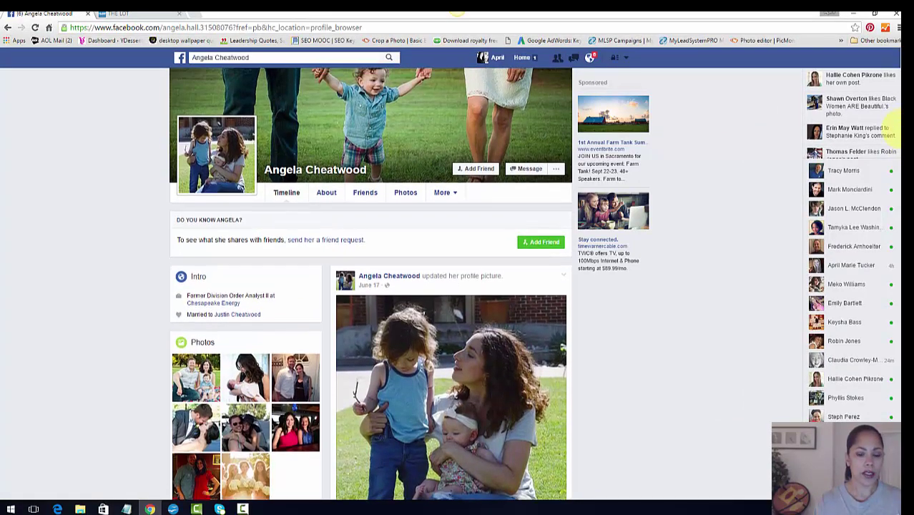
pyautogui.scroll(4, 894, 187)
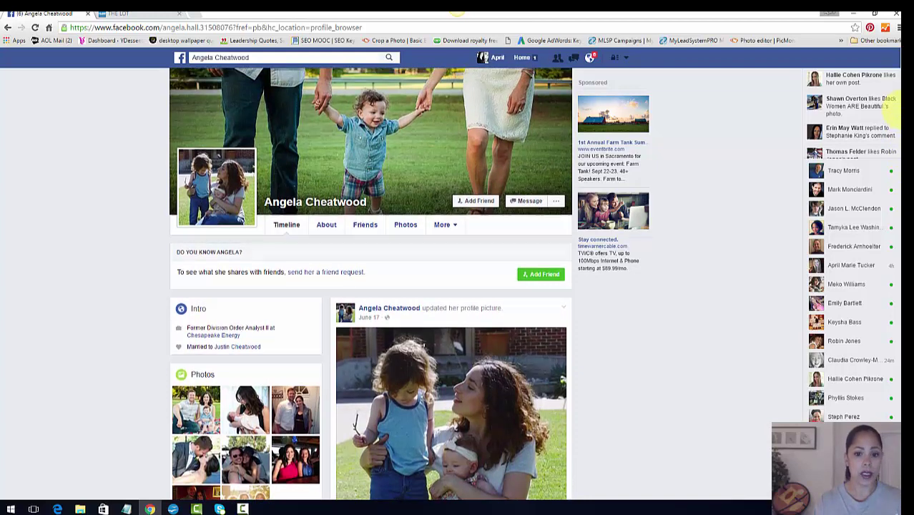
pyautogui.click(482, 201)
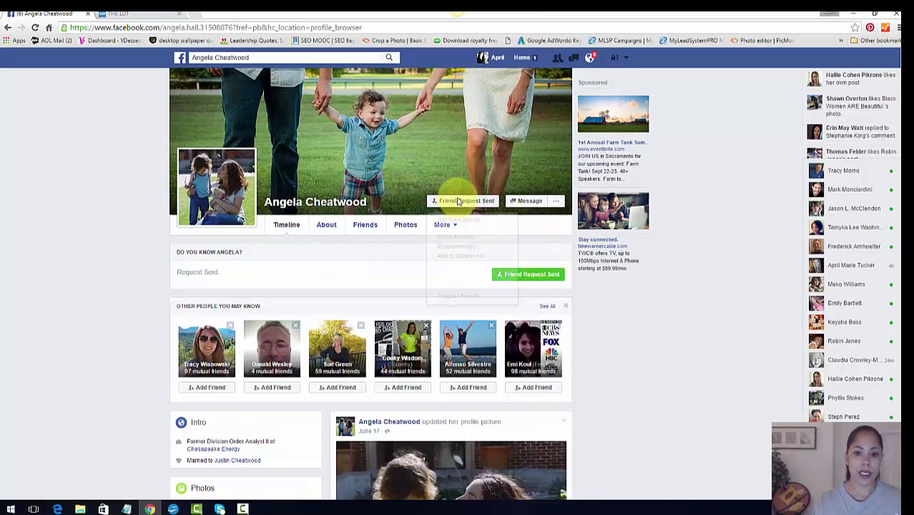
# Add her to the Network Marketing friend list
pyautogui.moveTo(458, 201)
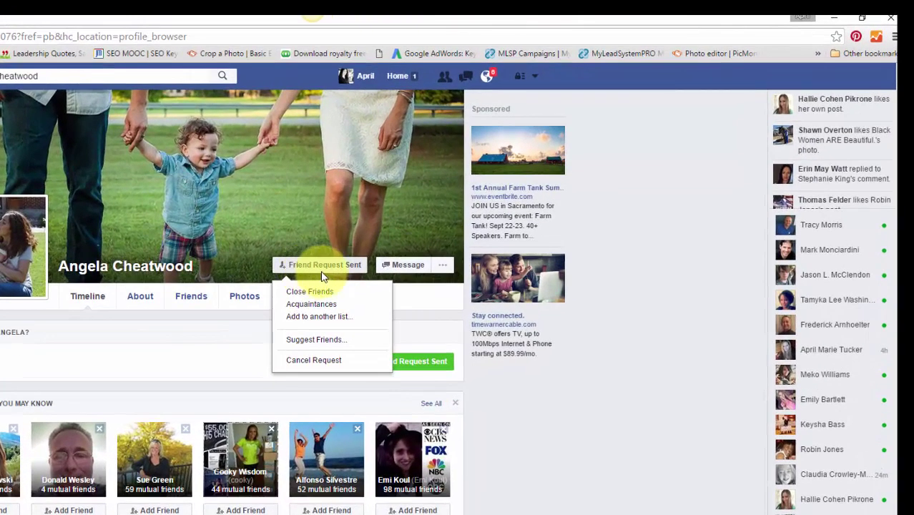
pyautogui.click(310, 319)
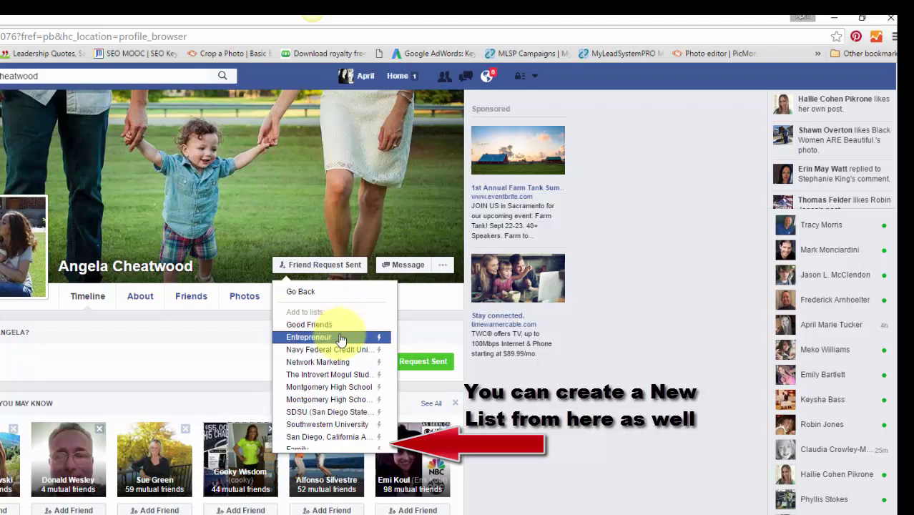
pyautogui.click(342, 362)
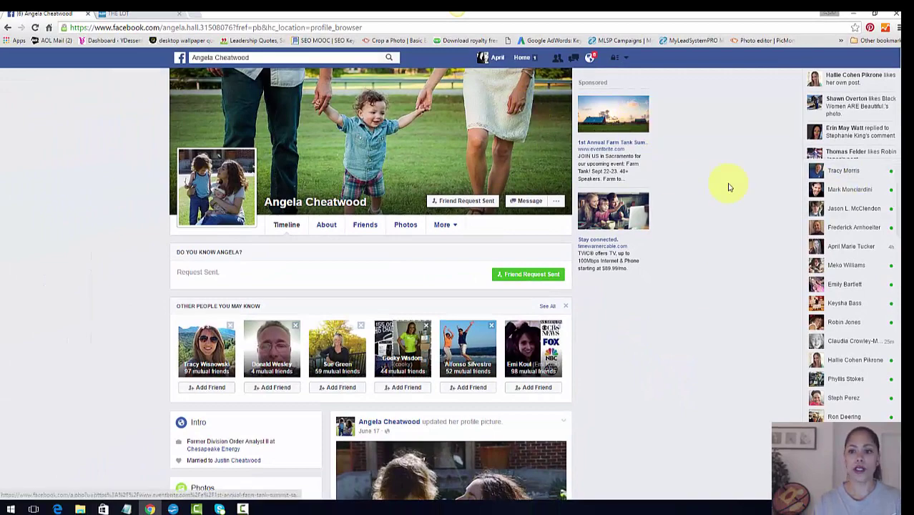
# Return to the News Feed and open the friend lists page via More under Friends
pyautogui.click(522, 58)
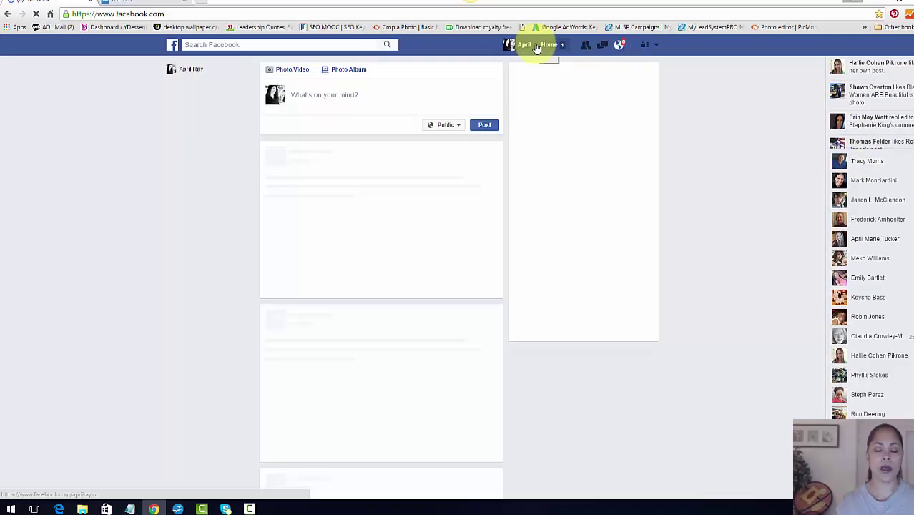
pyautogui.scroll(-5, 457, 257)
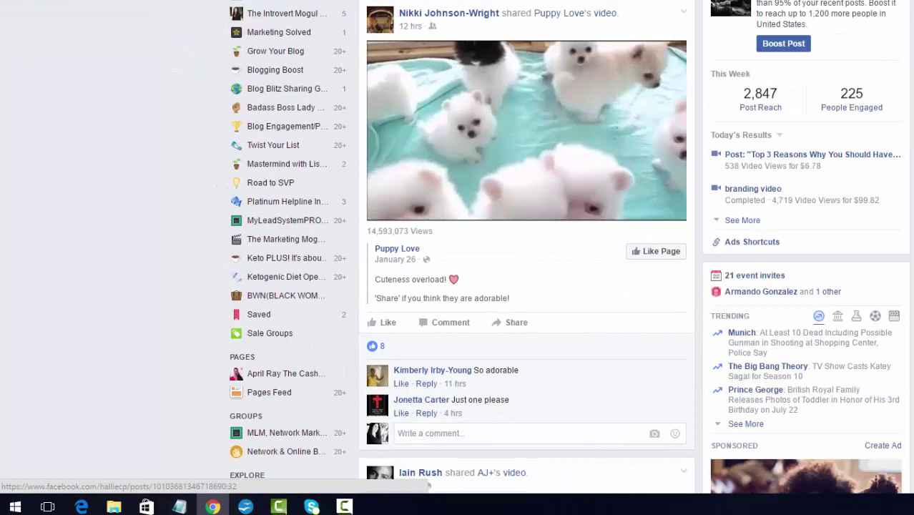
pyautogui.scroll(-1, 458, 258)
pyautogui.scroll(-2, 526, 258)
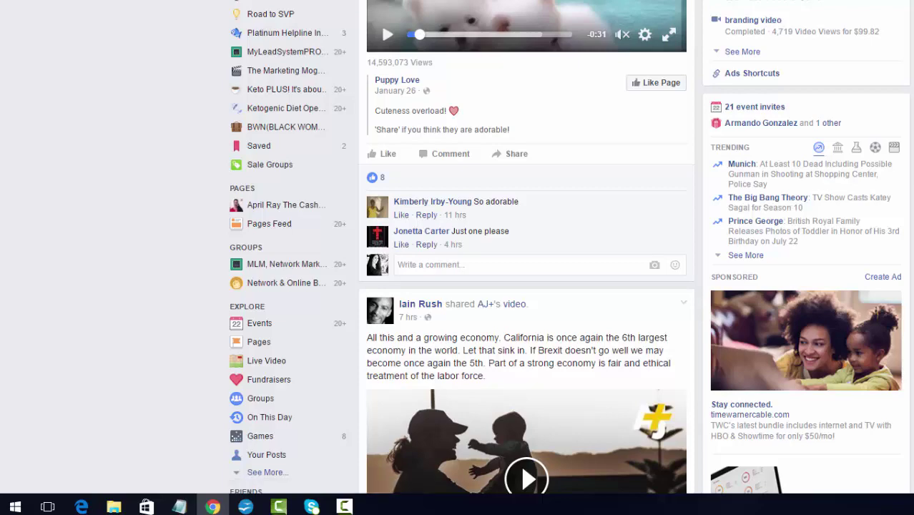
pyautogui.scroll(-4, 526, 258)
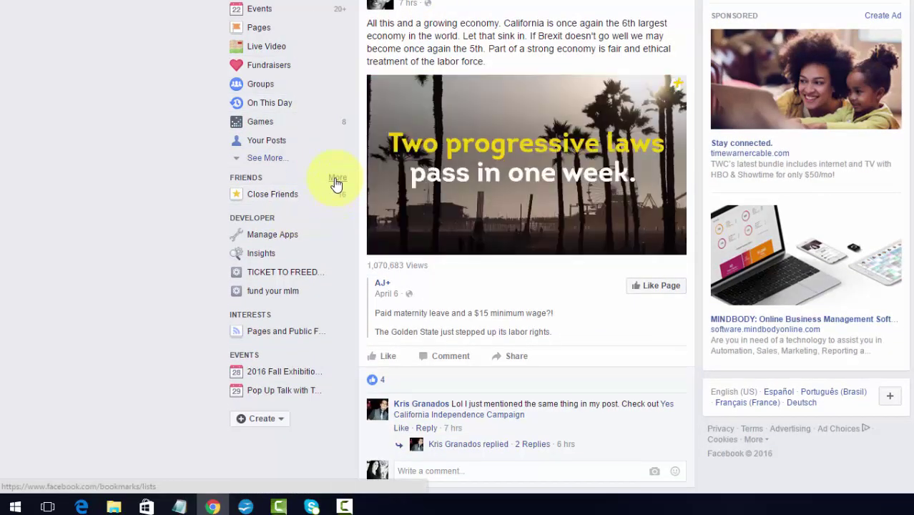
pyautogui.click(336, 184)
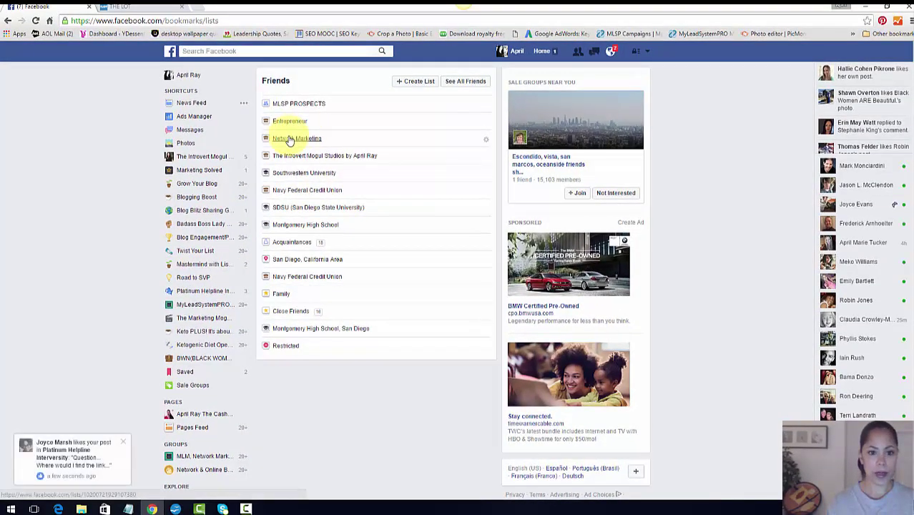
# Open the Network Marketing list, reload it, and scroll through its members' feed
pyautogui.click(289, 139)
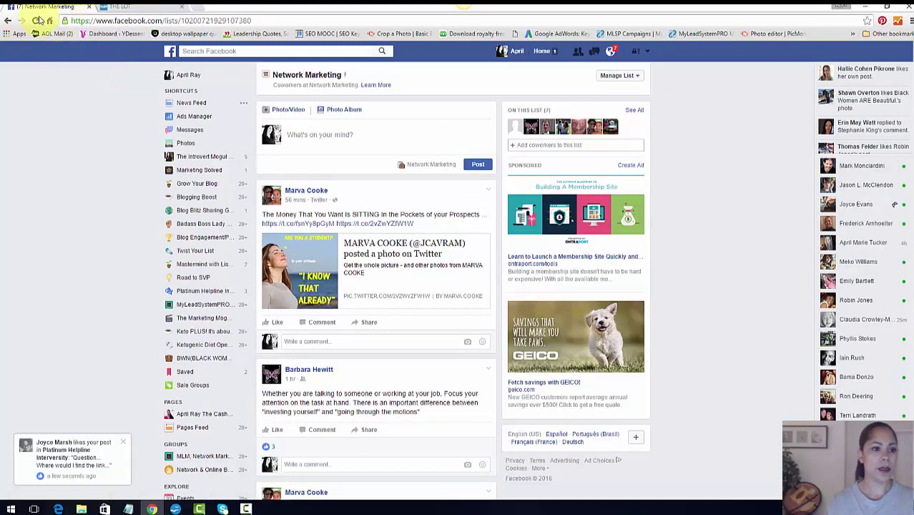
pyautogui.click(36, 21)
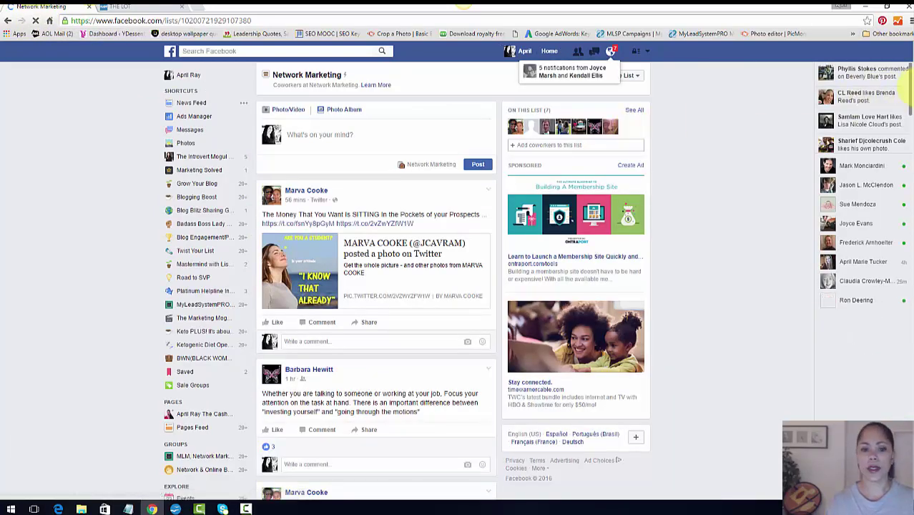
pyautogui.scroll(-3, 907, 115)
pyautogui.scroll(-2, 909, 118)
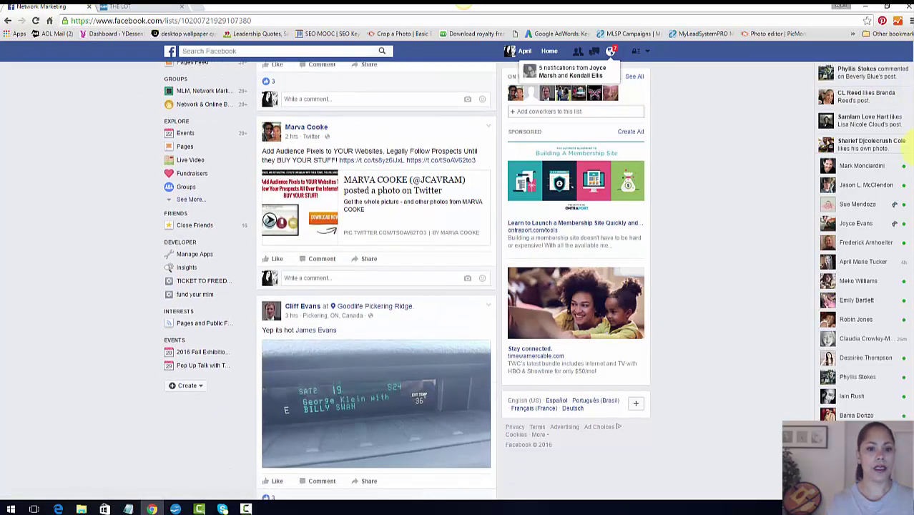
pyautogui.scroll(5, 908, 108)
pyautogui.moveTo(907, 93); pyautogui.dragTo(906, 60)
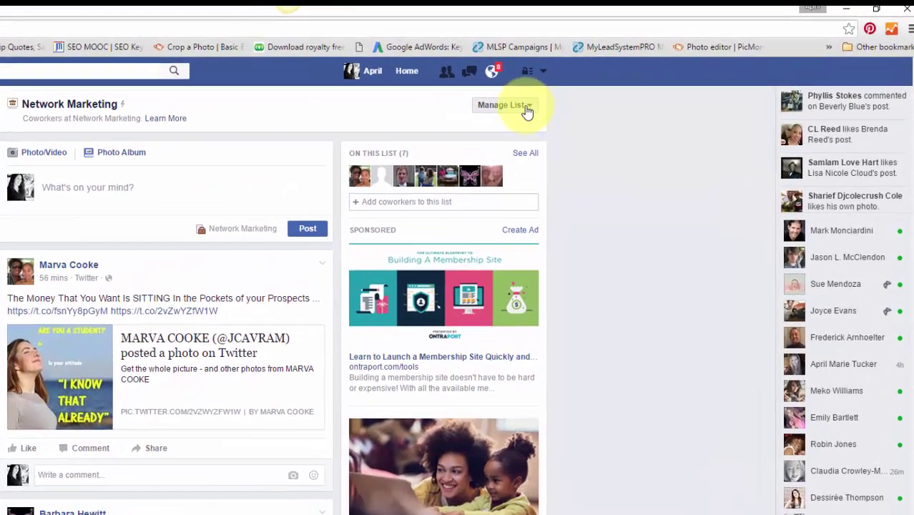
pyautogui.click(526, 107)
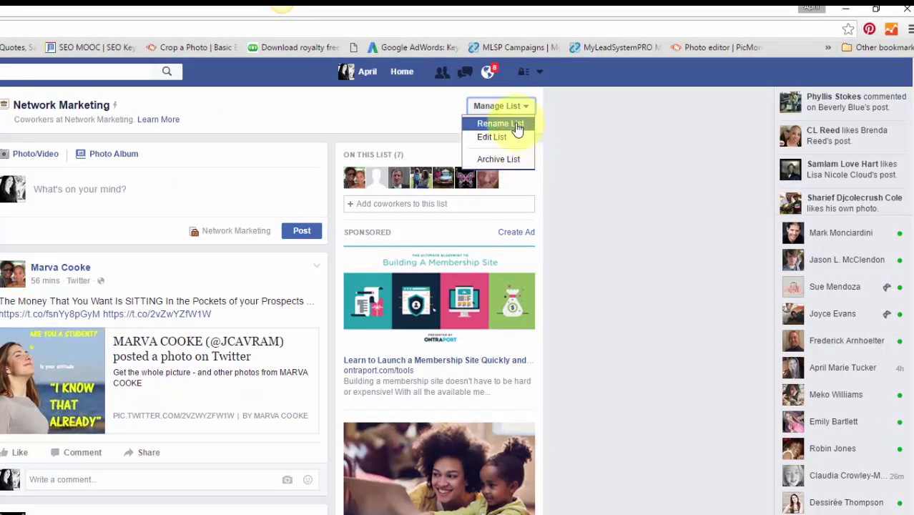
pyautogui.click(496, 137)
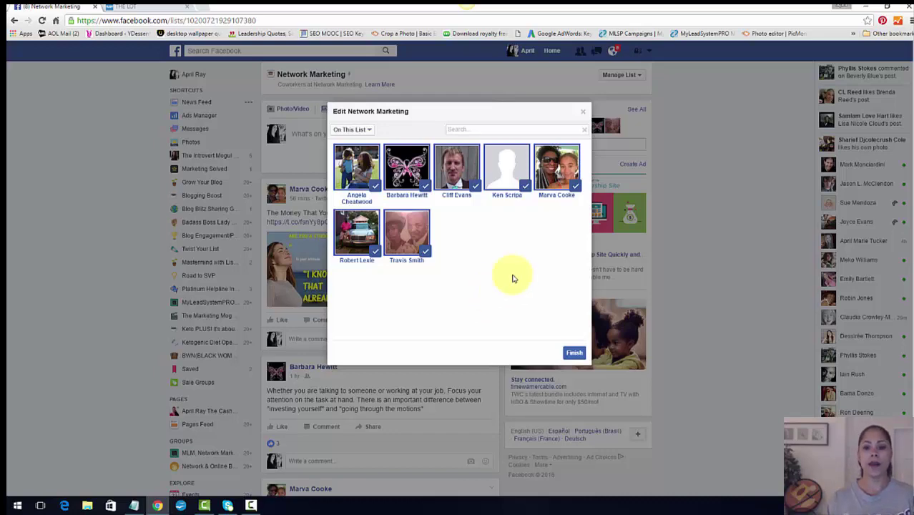
pyautogui.click(582, 116)
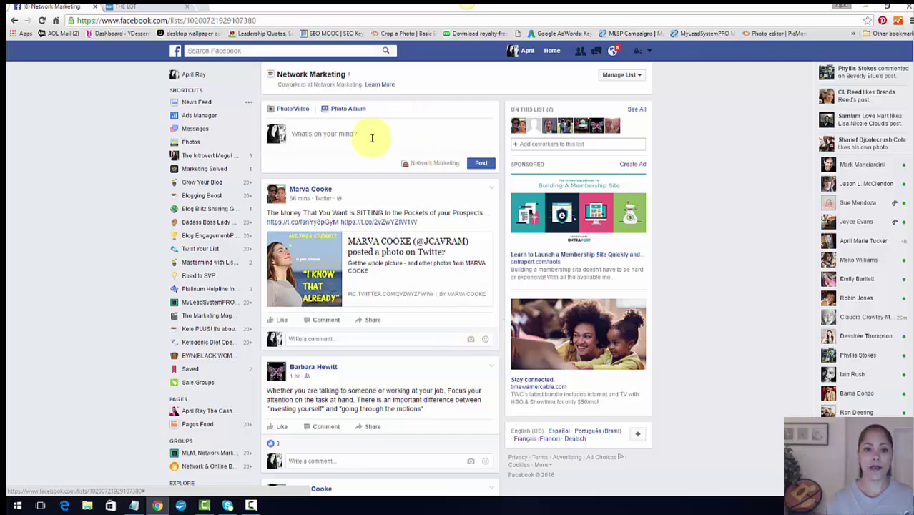
# Like the task-focus post and the money-in-prospects'-pockets post in the Network Marketing feed
pyautogui.scroll(-3, 911, 86)
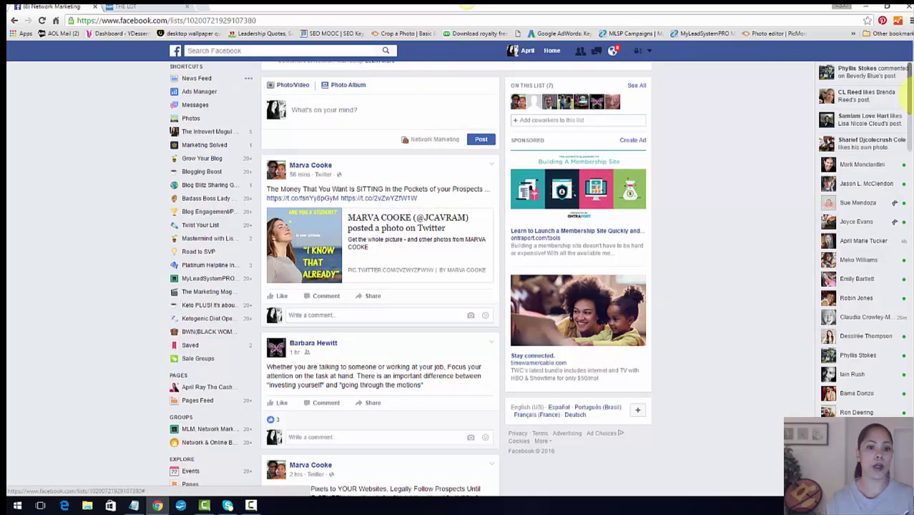
pyautogui.scroll(-7, 907, 109)
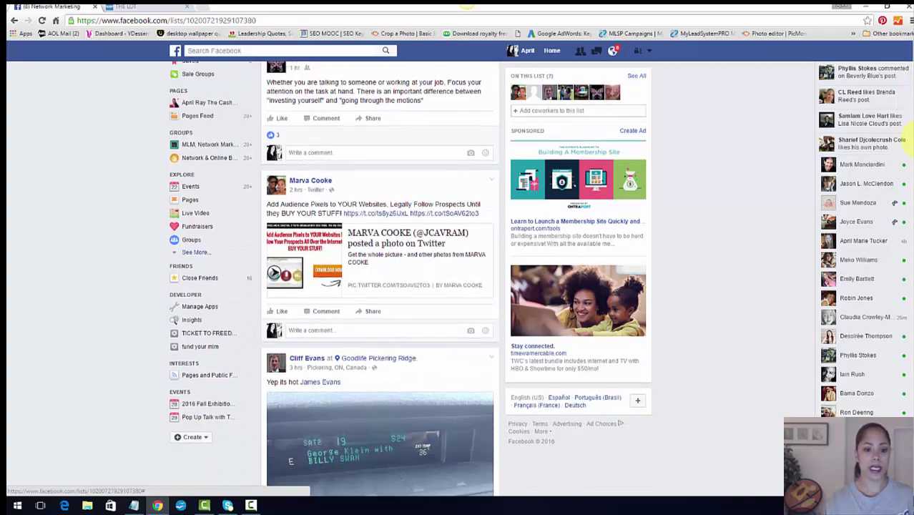
pyautogui.scroll(-6, 907, 161)
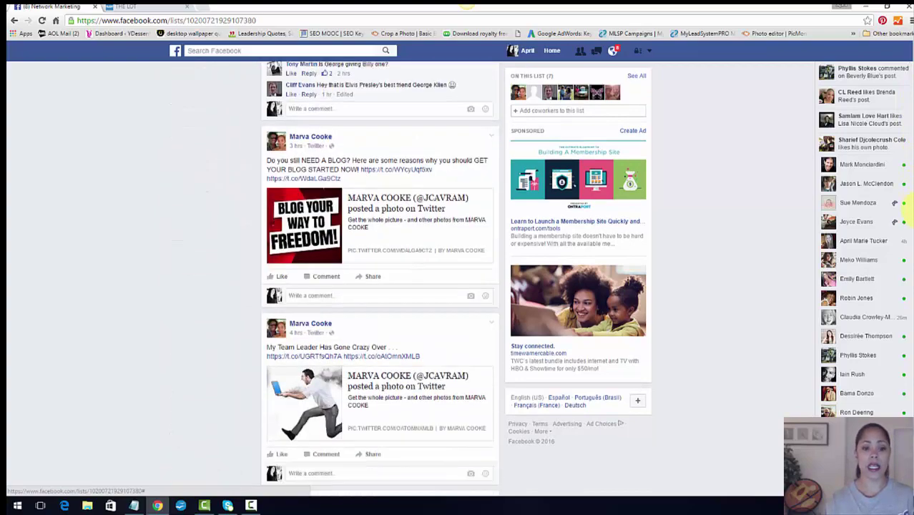
pyautogui.scroll(10, 907, 215)
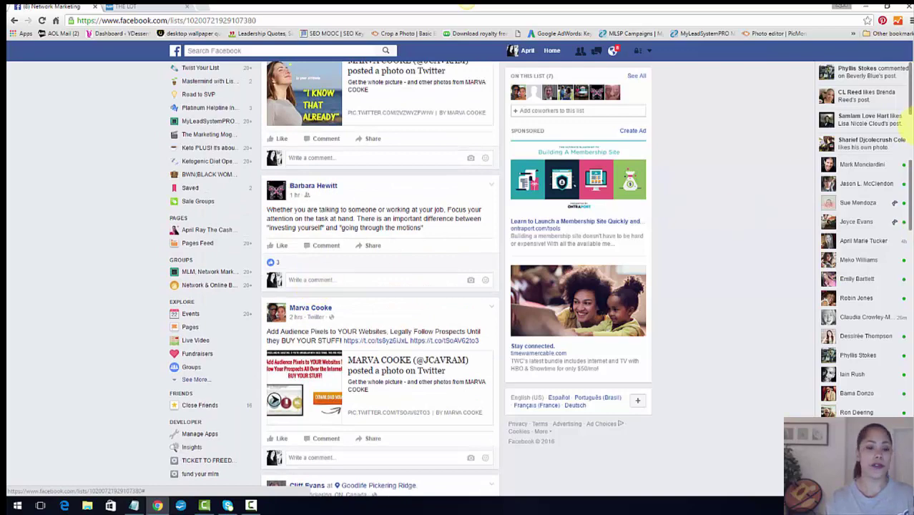
pyautogui.scroll(-1, 908, 136)
pyautogui.scroll(-1, 907, 141)
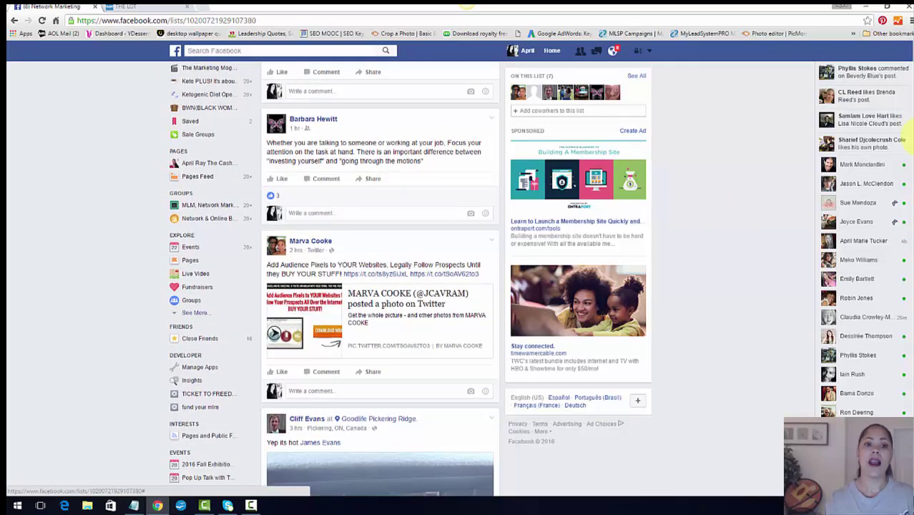
pyautogui.click(279, 186)
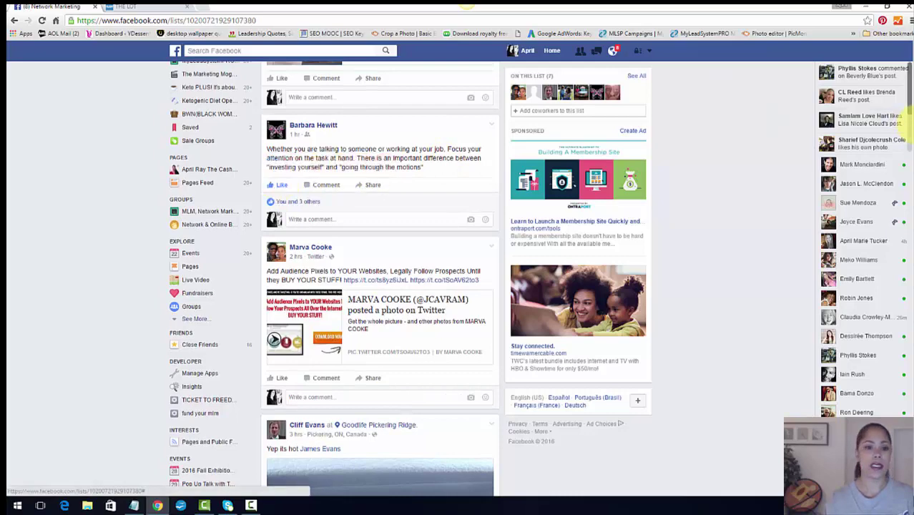
pyautogui.scroll(2, 907, 93)
pyautogui.scroll(1, 379, 279)
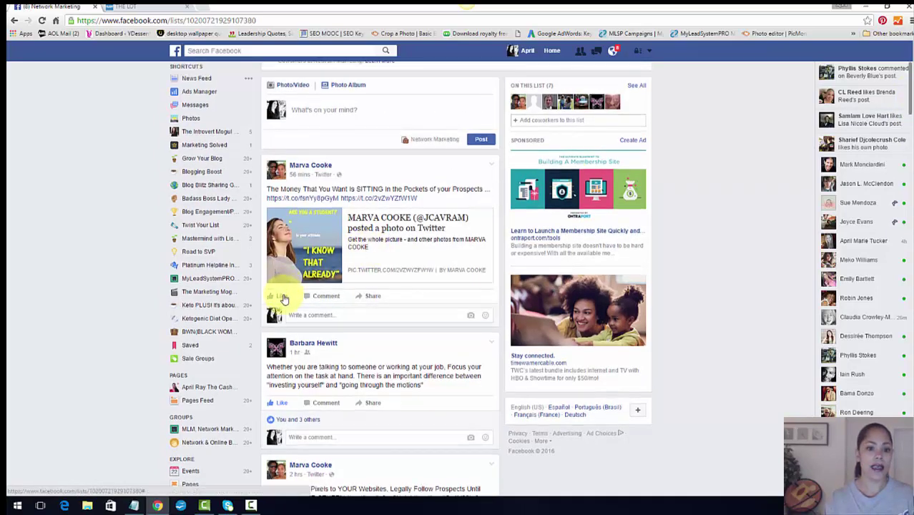
pyautogui.click(282, 297)
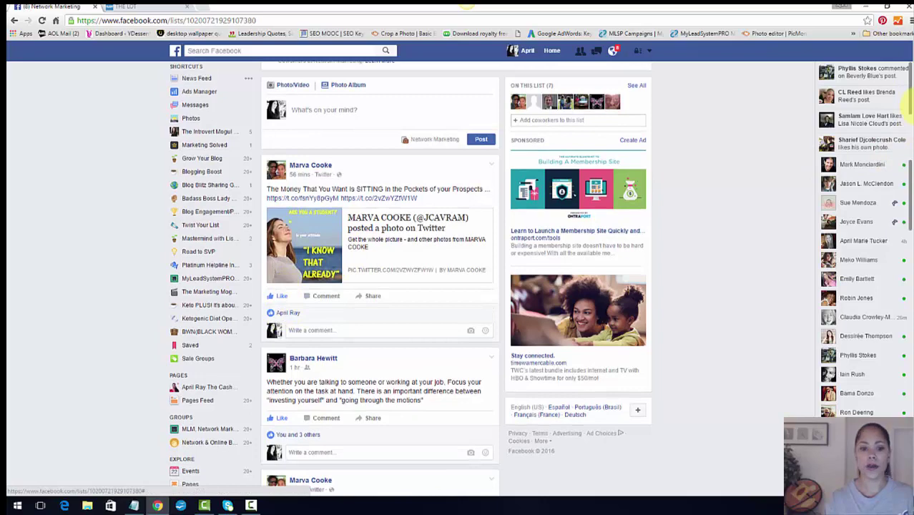
pyautogui.scroll(-3, 907, 104)
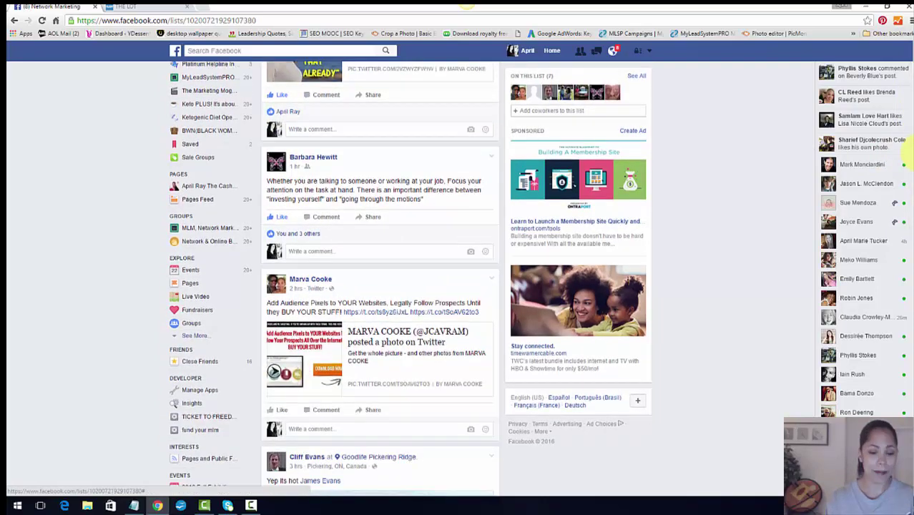
pyautogui.scroll(-3, 907, 147)
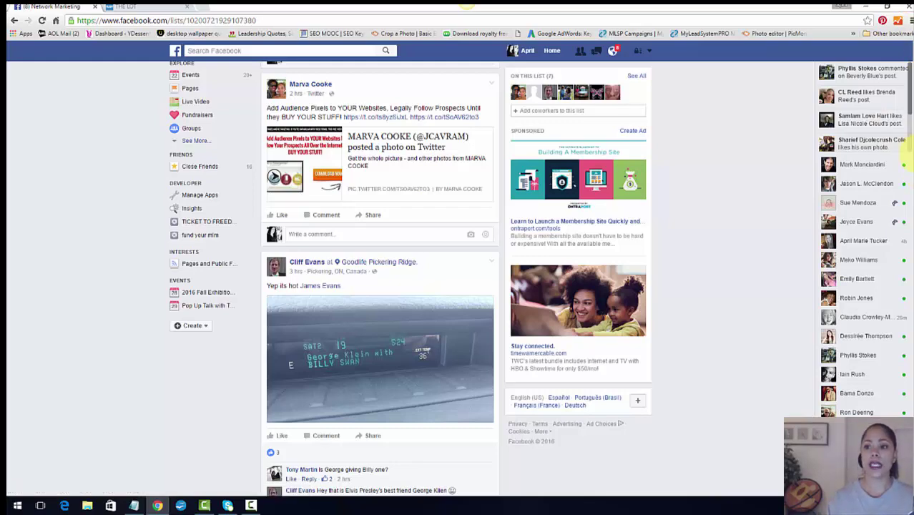
# Refresh the Network Marketing feed with F5, then open the page of all friend lists
pyautogui.press('F5')
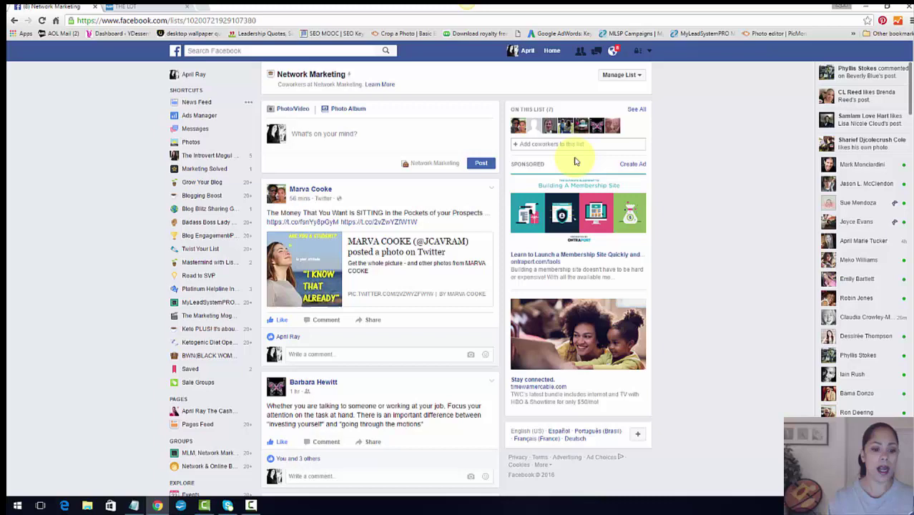
pyautogui.click(282, 319)
pyautogui.scroll(-3, 379, 286)
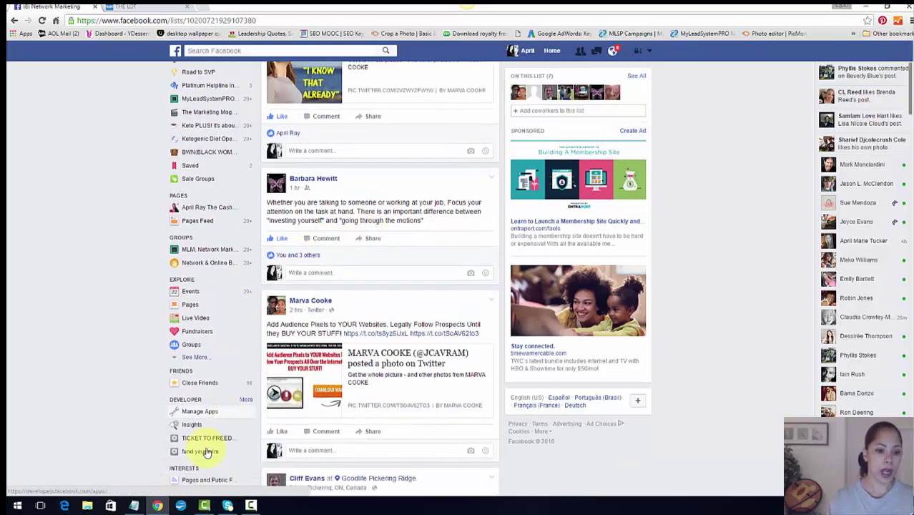
pyautogui.click(244, 371)
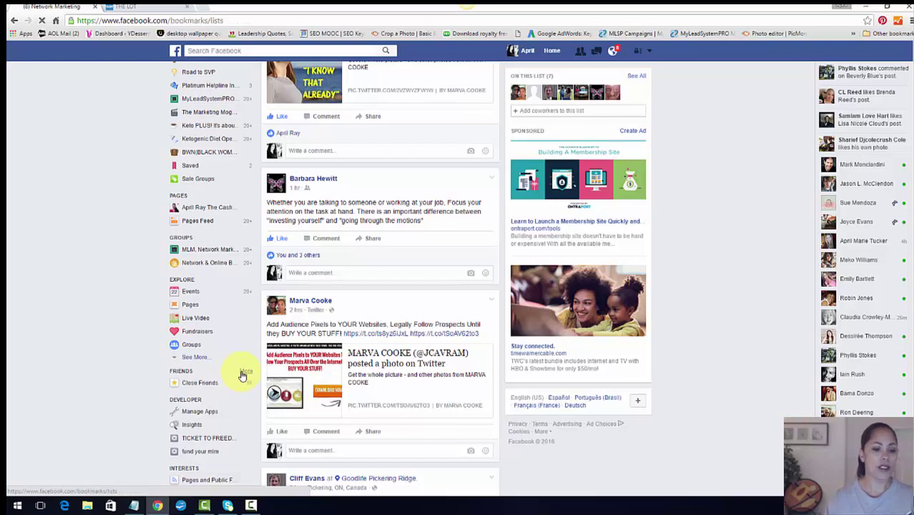